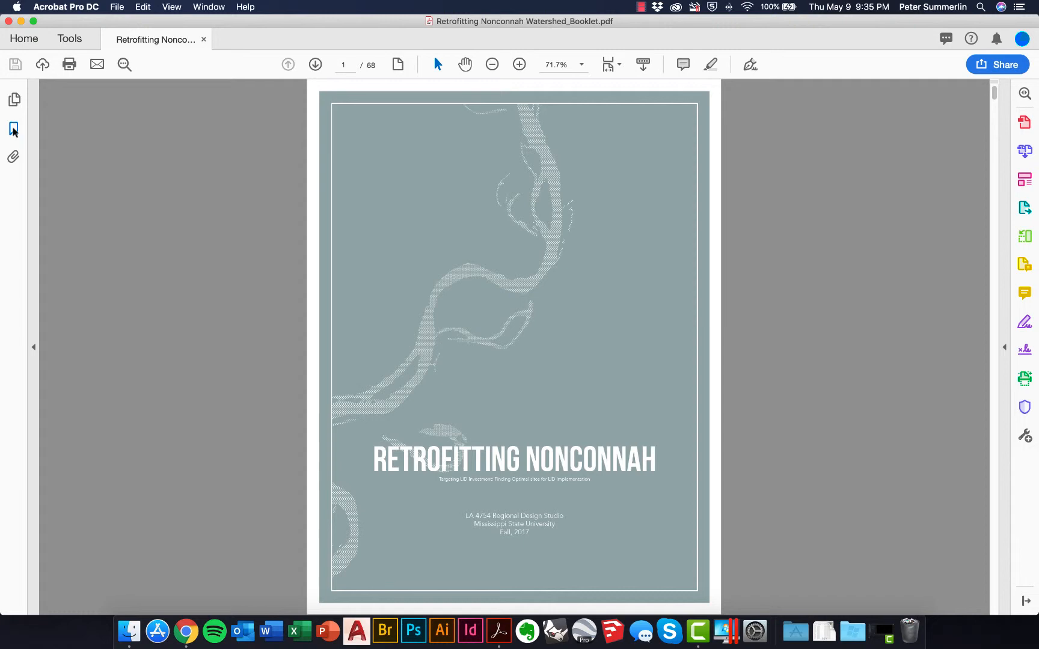
# - Show the document's bookmarks in a slightly narrower pane and add a bookmark named "Cover Page" for page 1
pyautogui.click(13, 128)
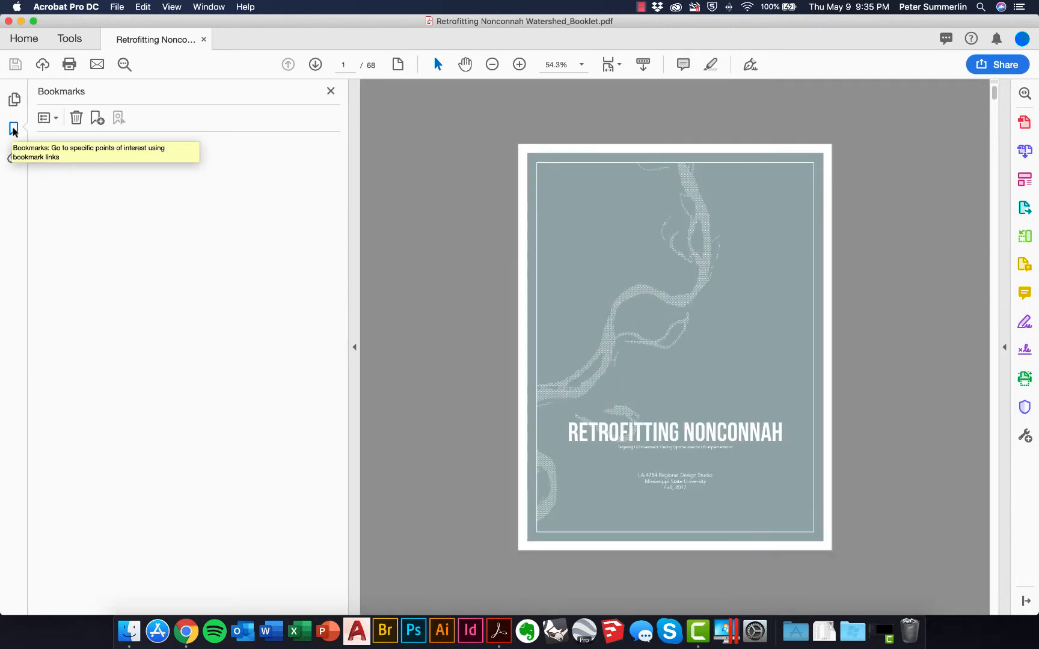
pyautogui.moveTo(350, 186); pyautogui.dragTo(327, 185)
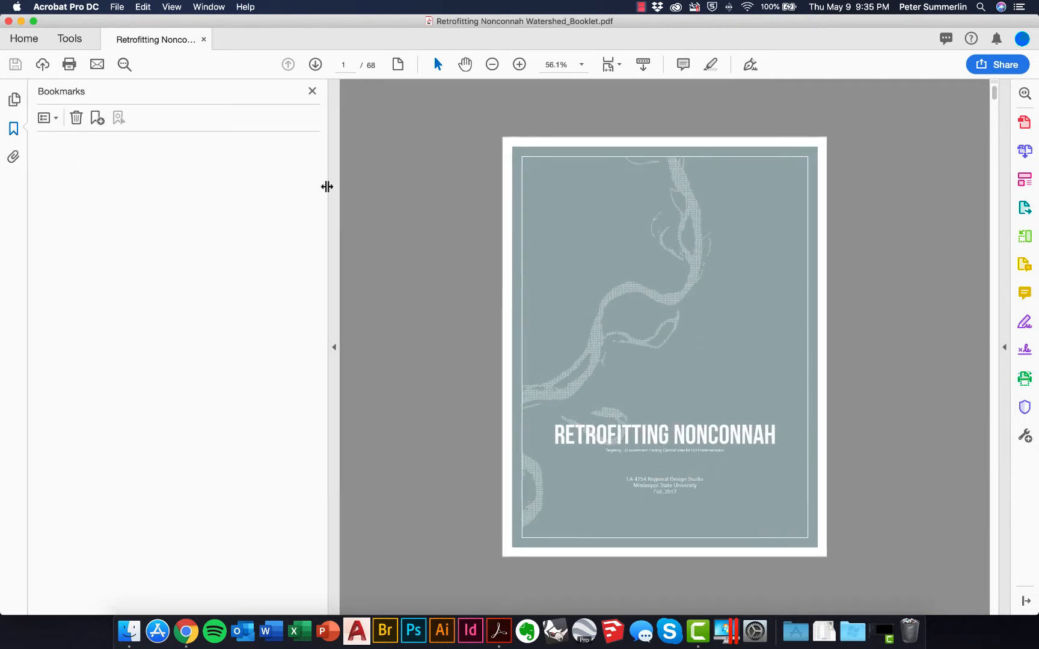
pyautogui.click(96, 119)
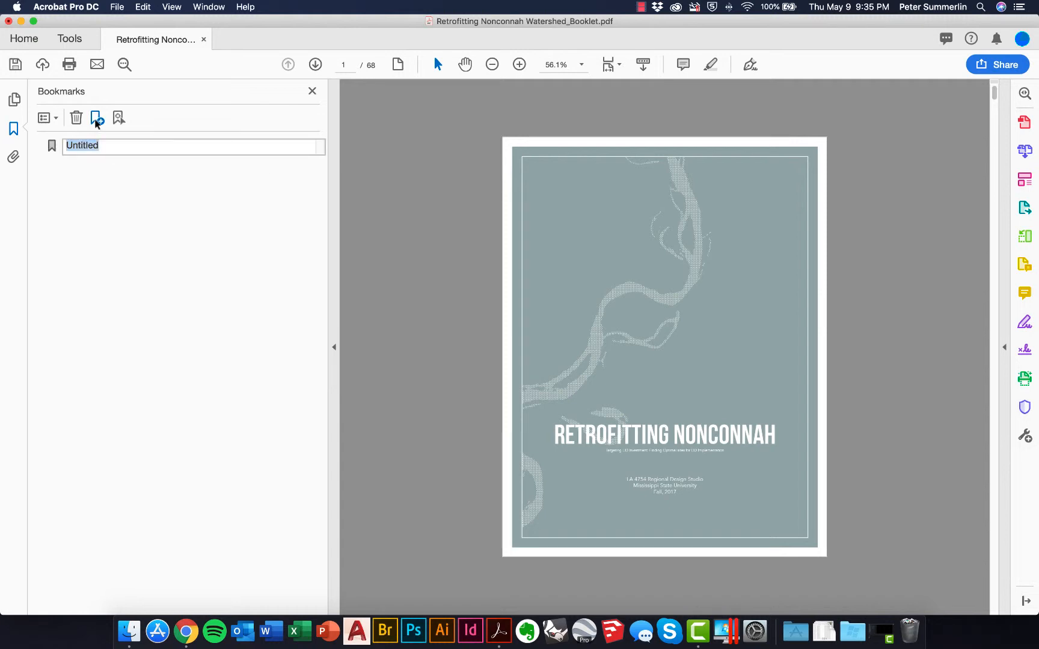
pyautogui.write('Cover Page')
pyautogui.press('Return')
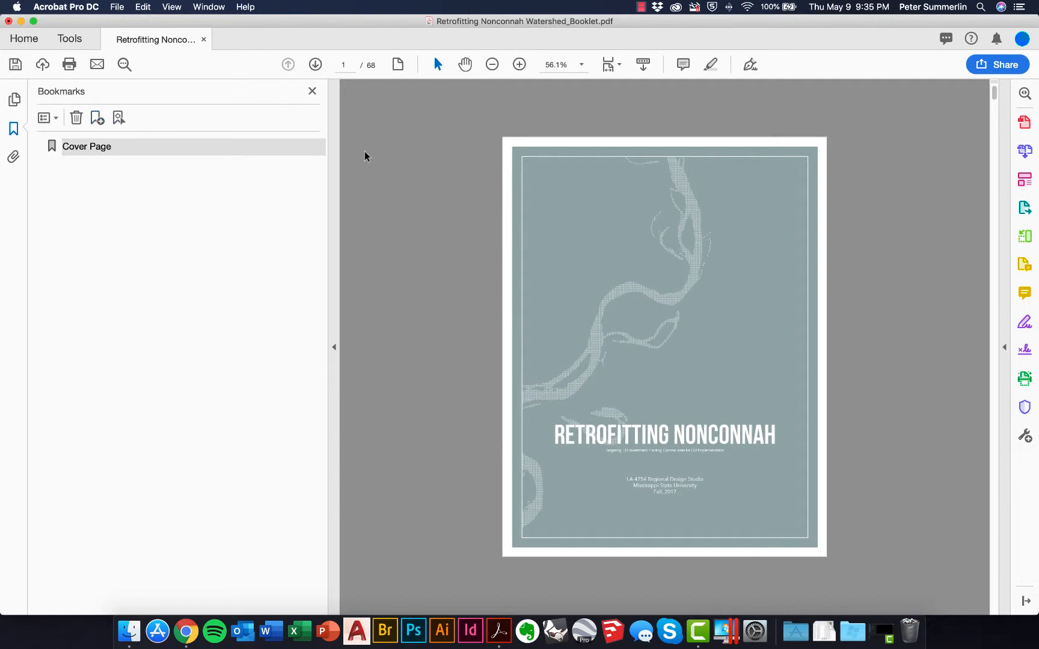
# - Add a bookmark named "Table of Contents" for the contents spread on page 2
pyautogui.scroll(-2, 364, 152)
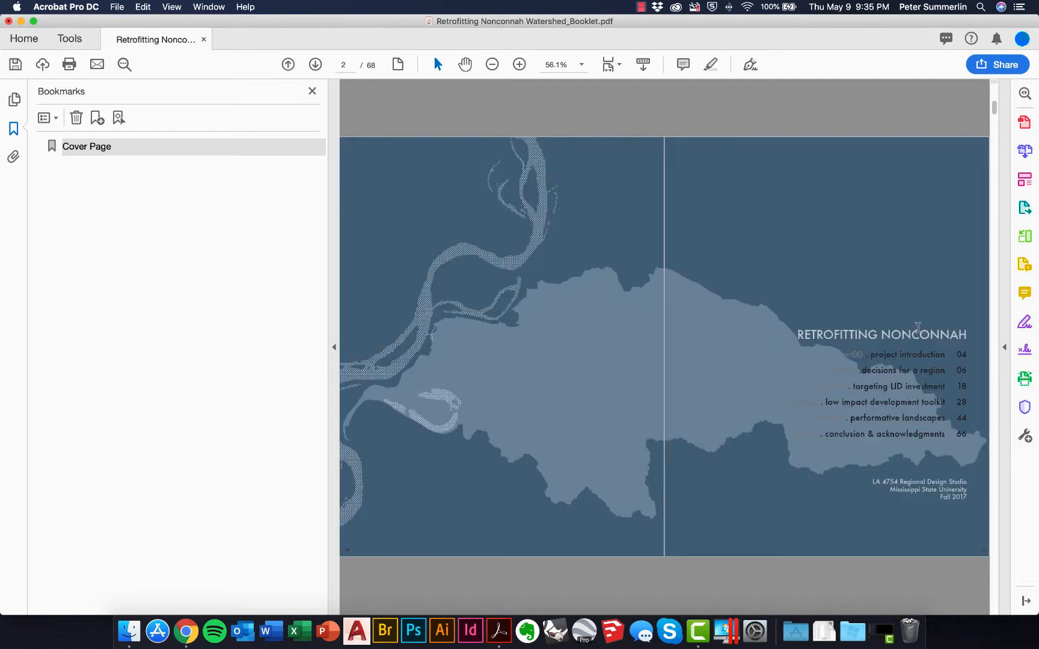
pyautogui.click(97, 119)
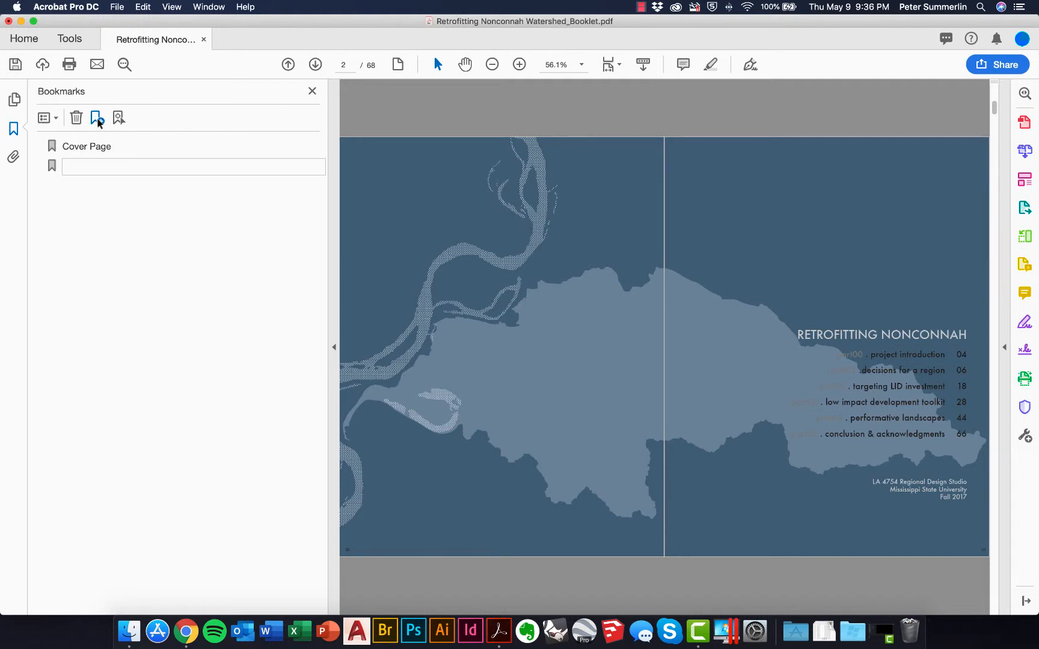
pyautogui.write('Table')
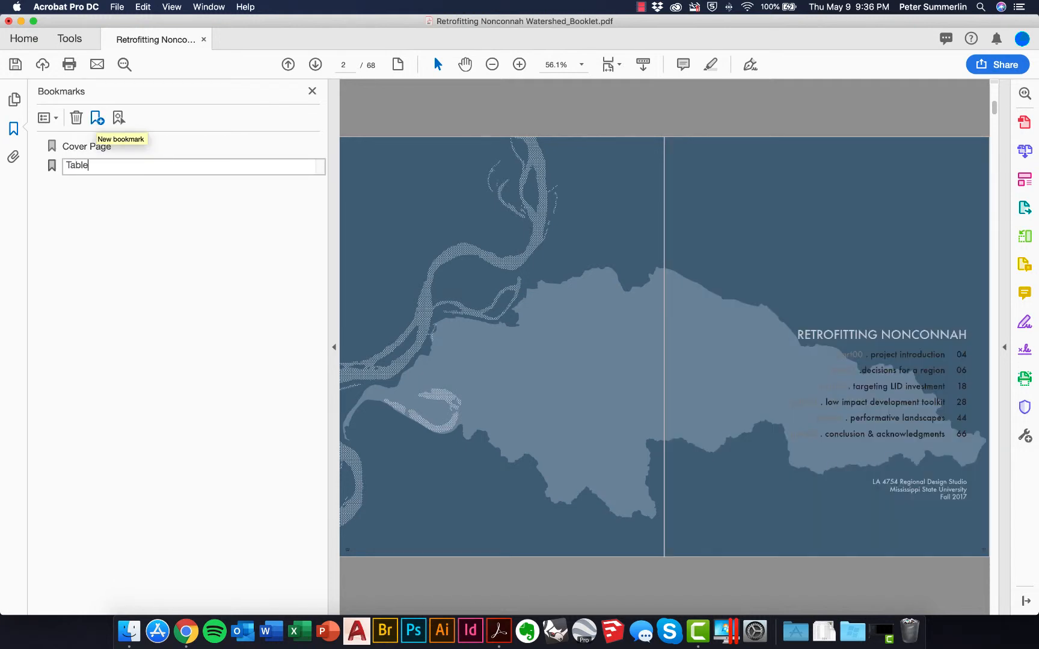
pyautogui.write(' of Contents')
pyautogui.press('Return')
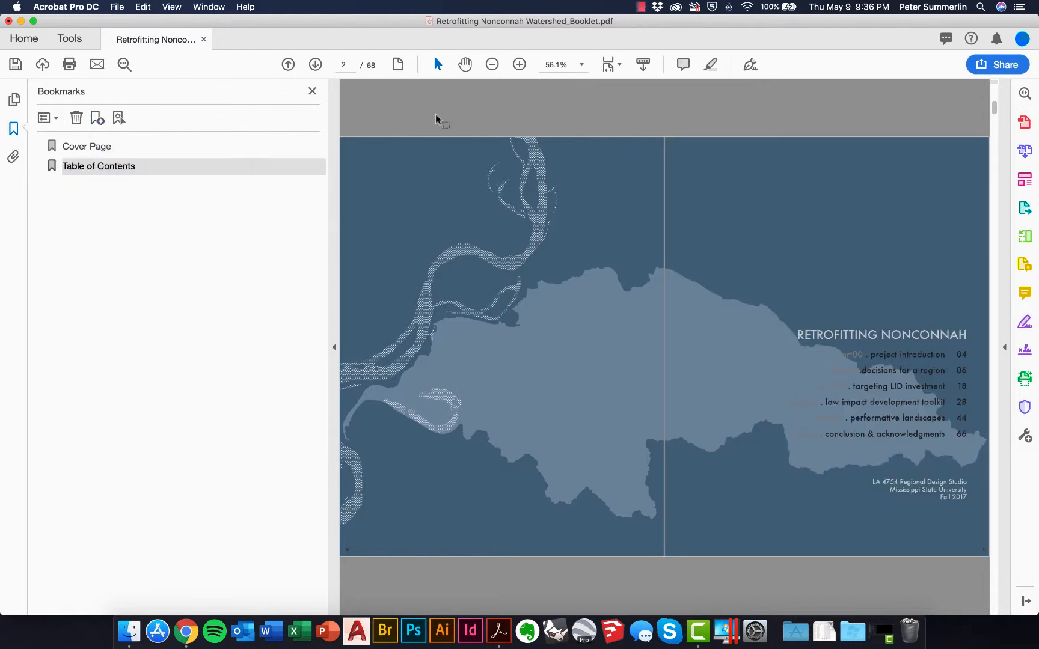
# - Add a bookmark named "Project Introduction" for the PART00 spread on page 4
pyautogui.scroll(-2, 435, 114)
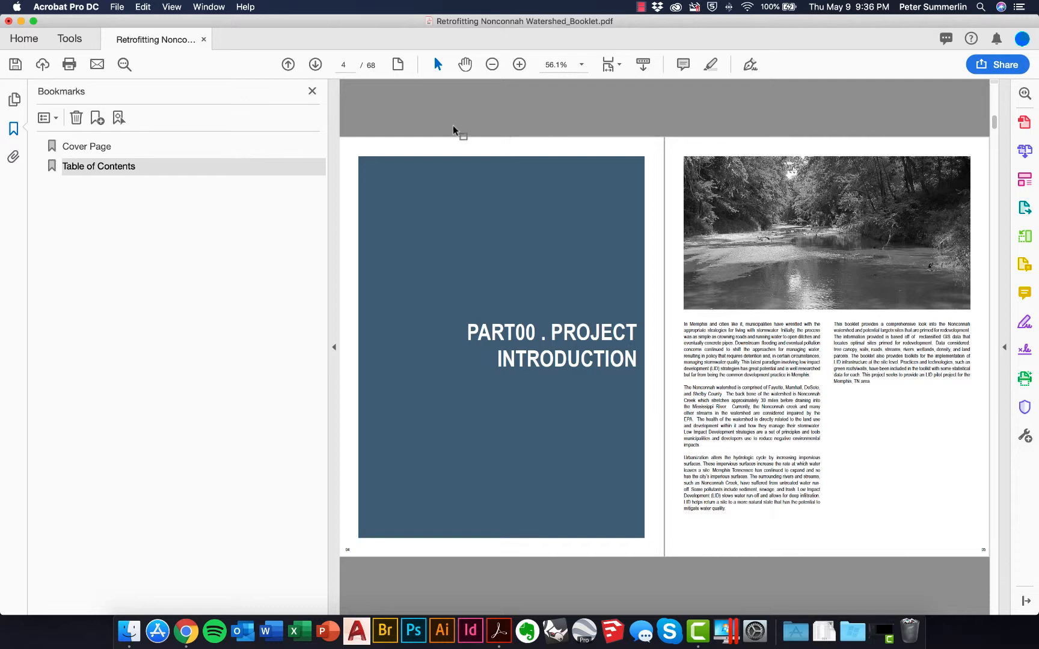
pyautogui.click(96, 118)
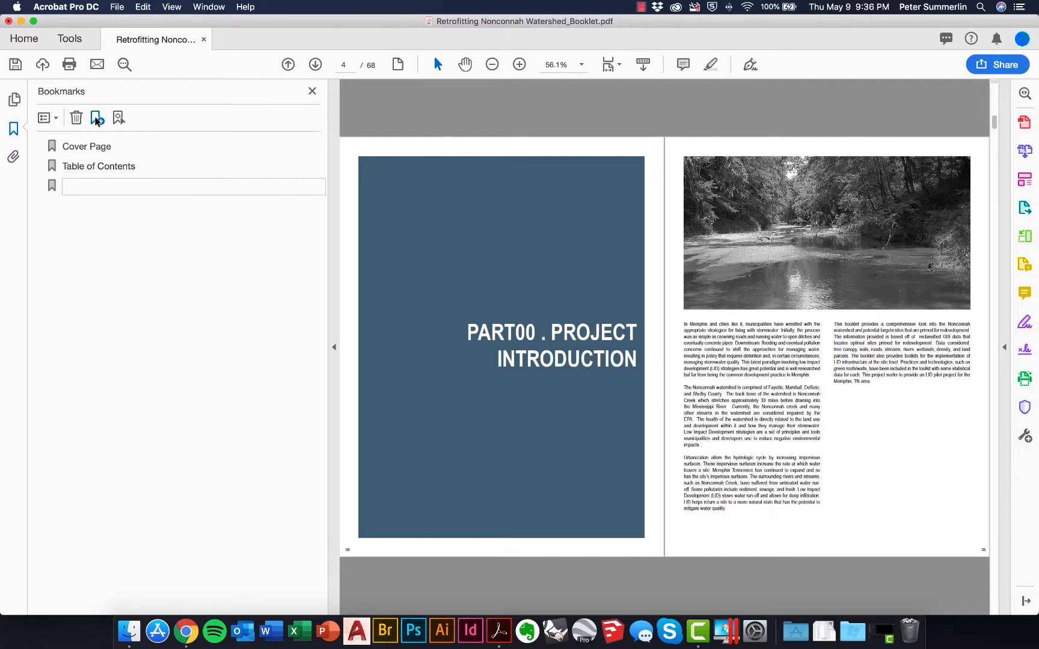
pyautogui.write('Project ')
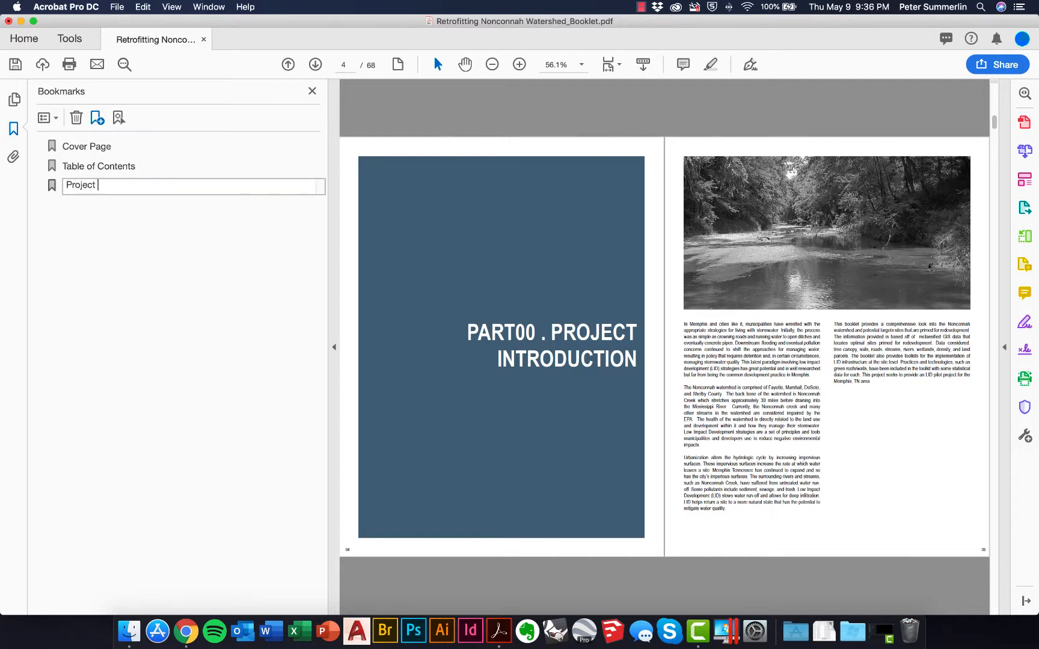
pyautogui.write('Introduction')
pyautogui.press('Return')
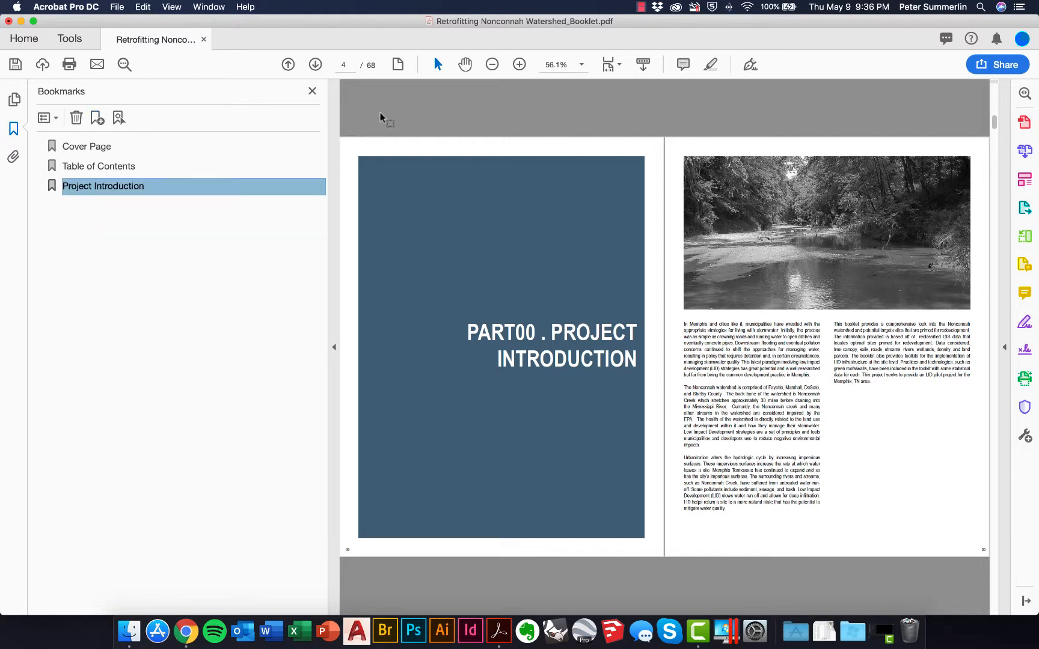
# - Add a bookmark named "Part01: Decisions for a Region" for the section opener on page 6
pyautogui.scroll(-2, 379, 113)
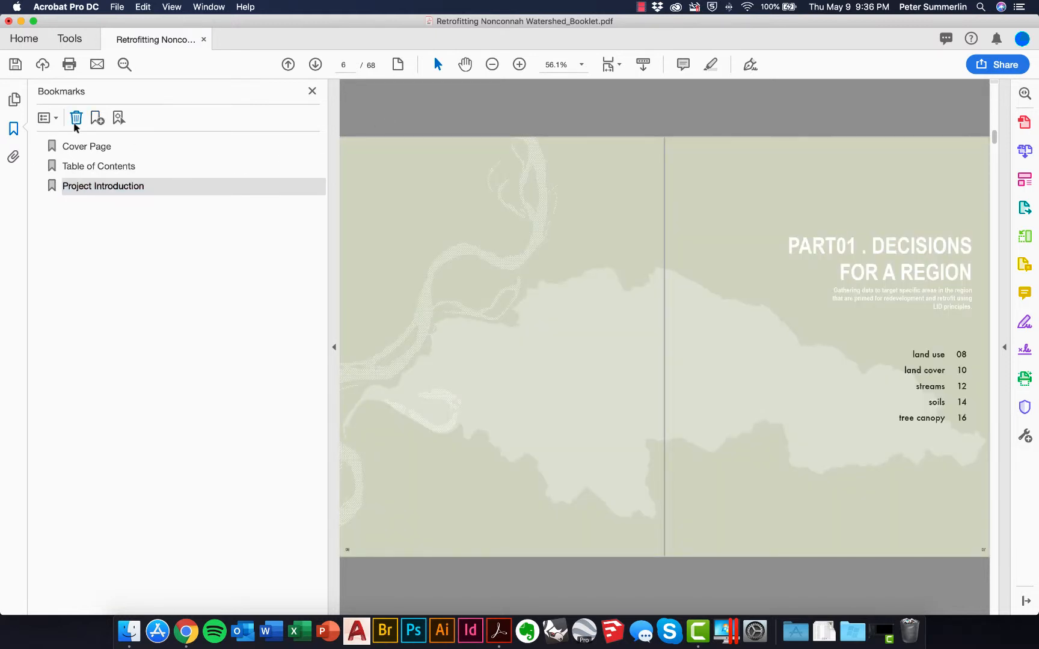
pyautogui.click(96, 119)
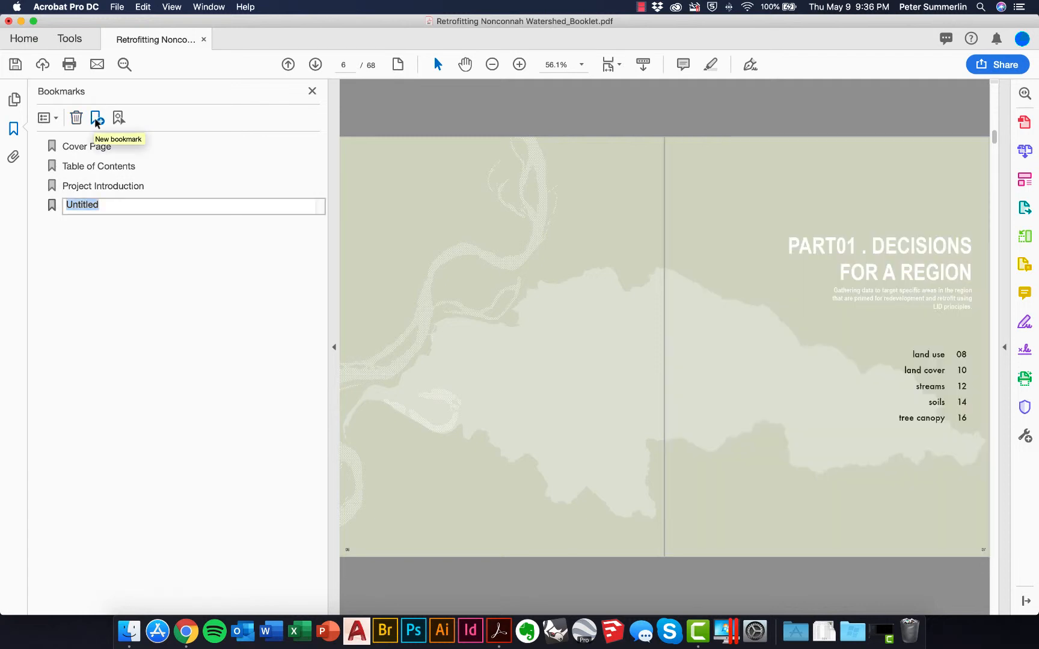
pyautogui.write('Part01: Decisions for a Region')
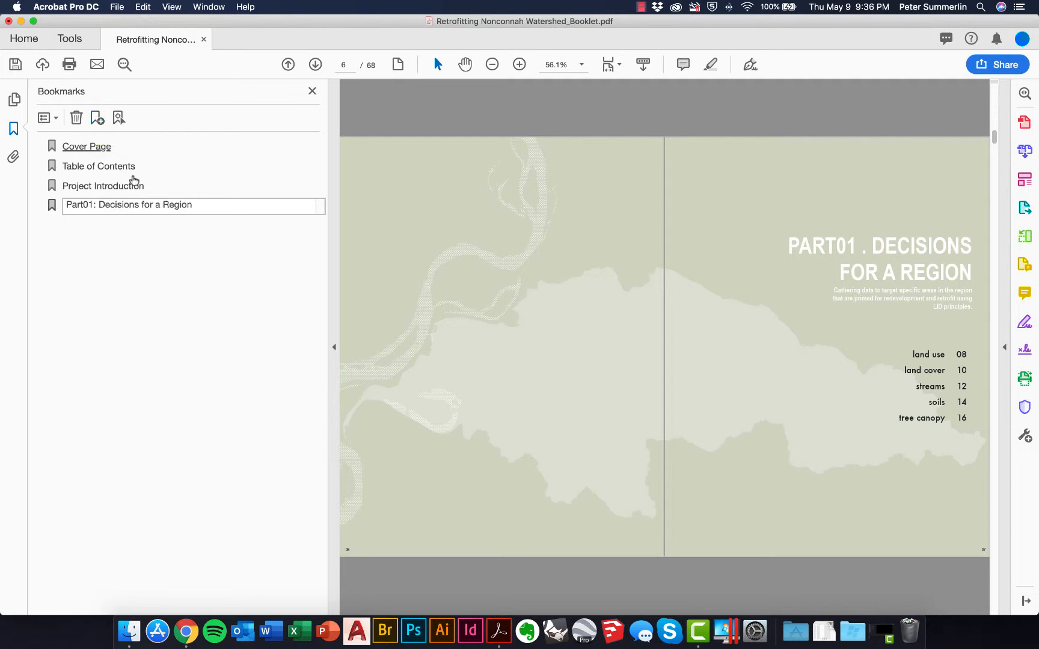
pyautogui.press('Return')
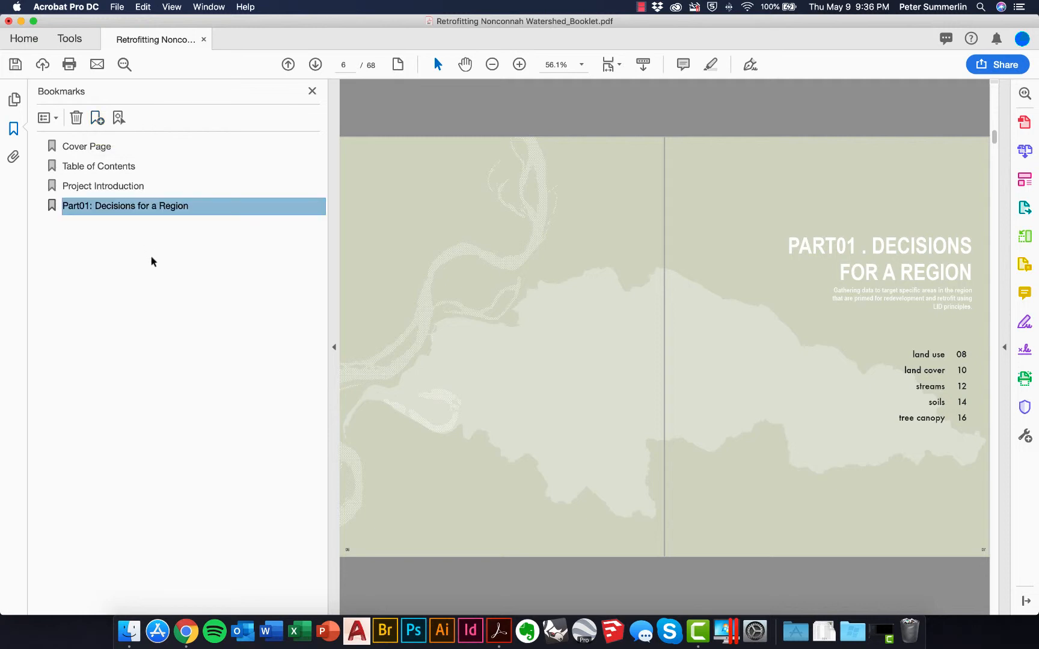
# - Test the Cover Page, Table of Contents and Part01 bookmarks by jumping to each one's page
pyautogui.click(89, 151)
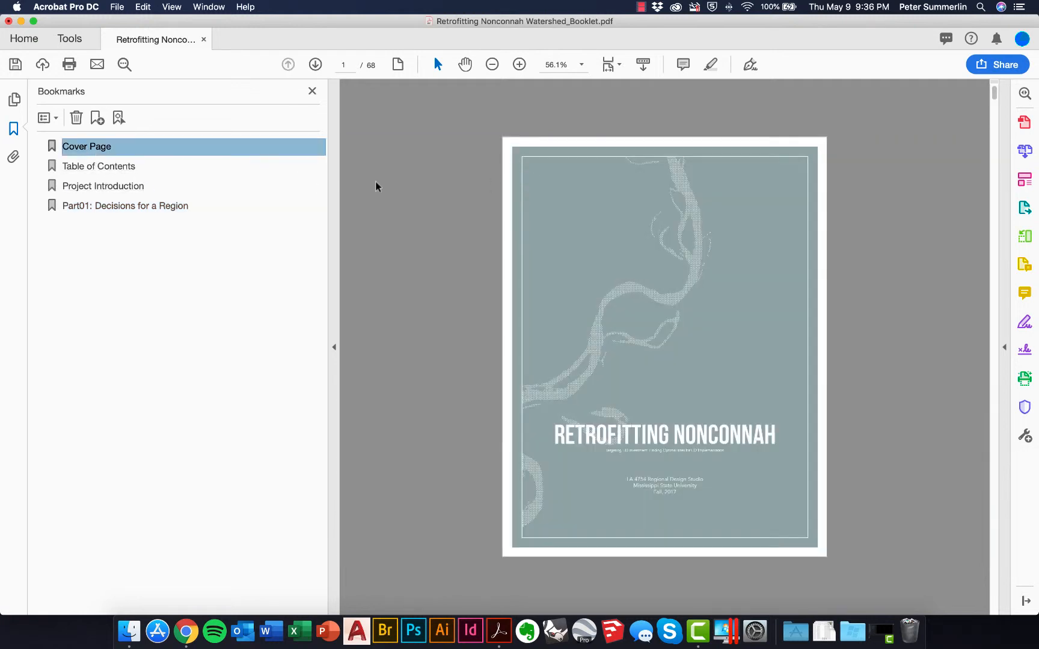
pyautogui.click(103, 169)
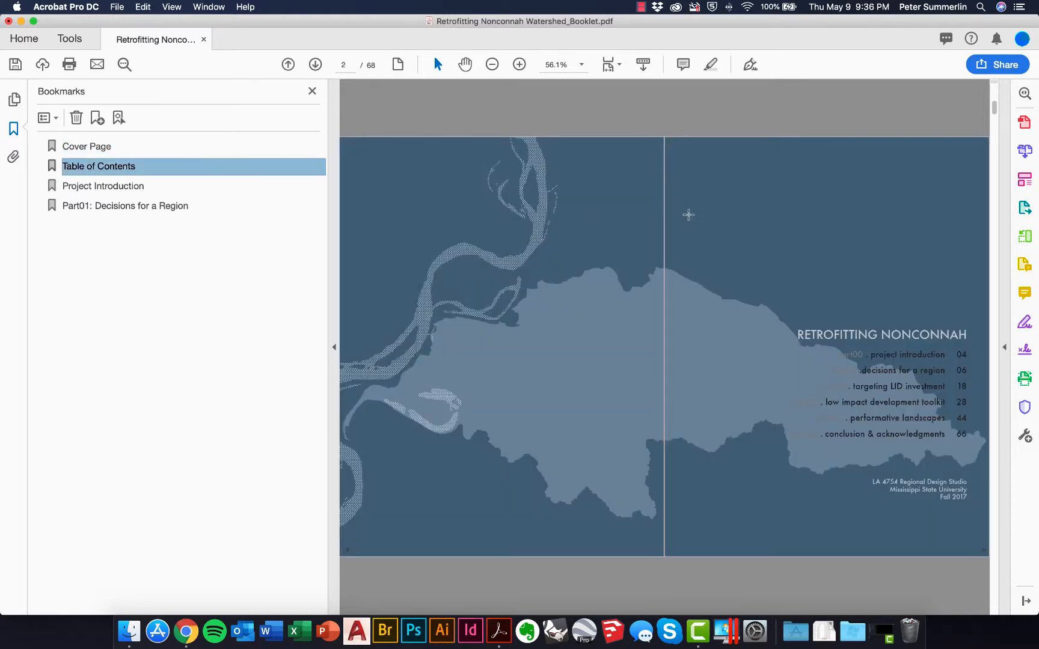
pyautogui.click(161, 207)
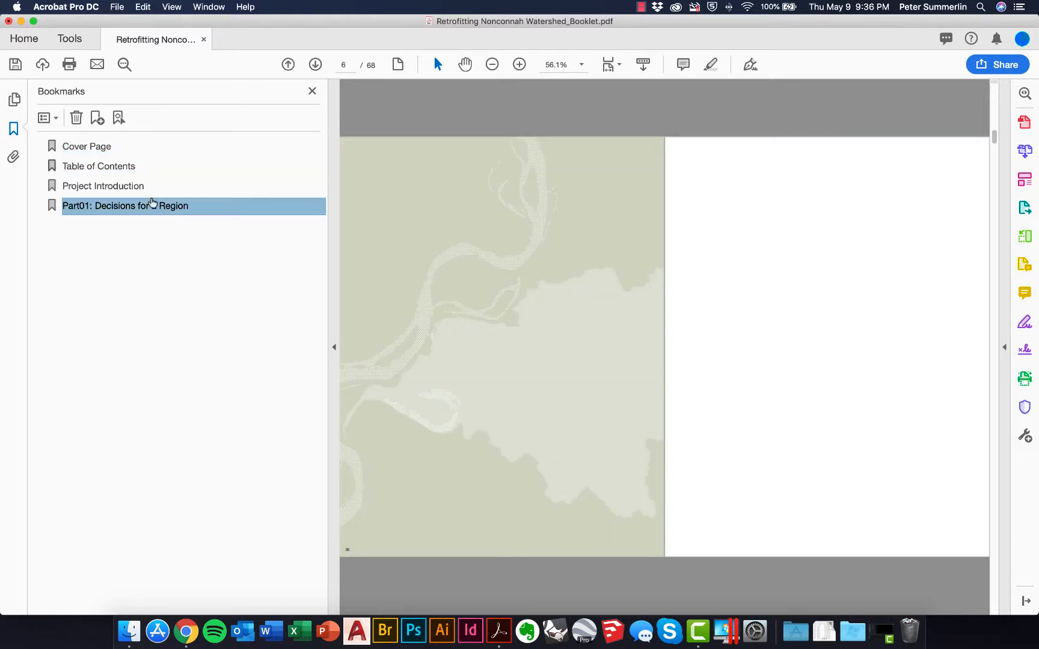
# - Add a bookmark named "Land Use" for the land use map spread on page 8
pyautogui.click(600, 119)
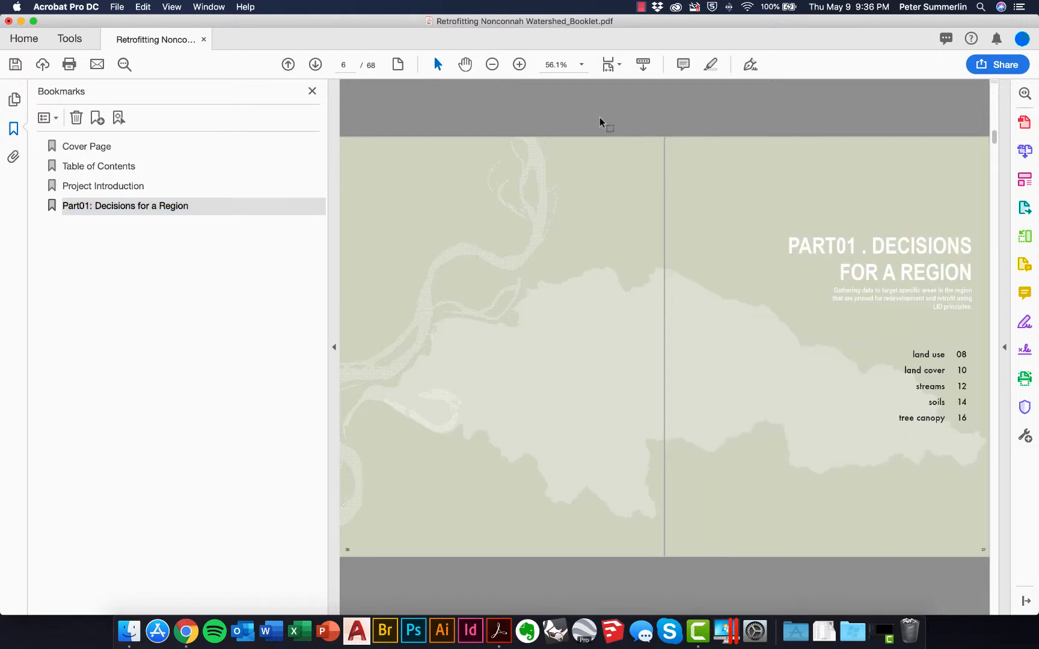
pyautogui.press('Right')
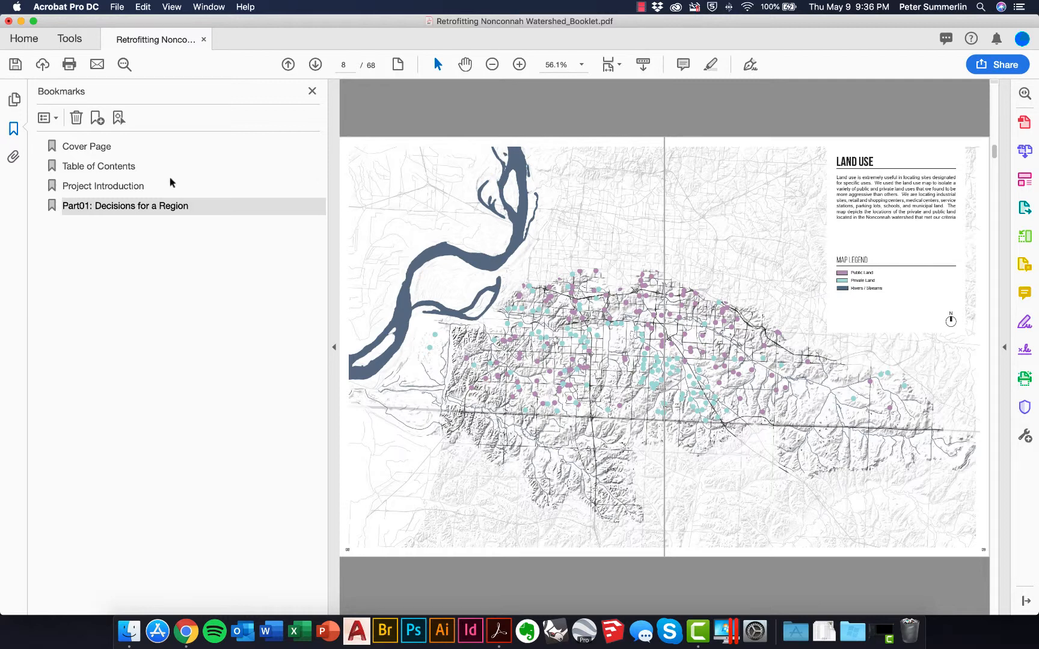
pyautogui.click(96, 120)
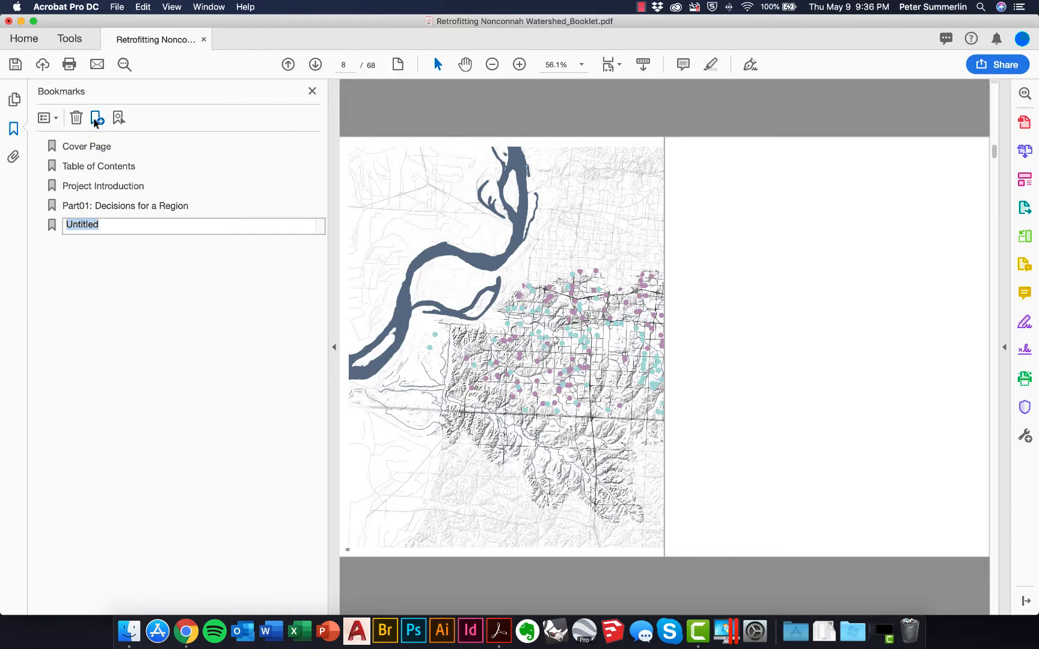
pyautogui.write('Land')
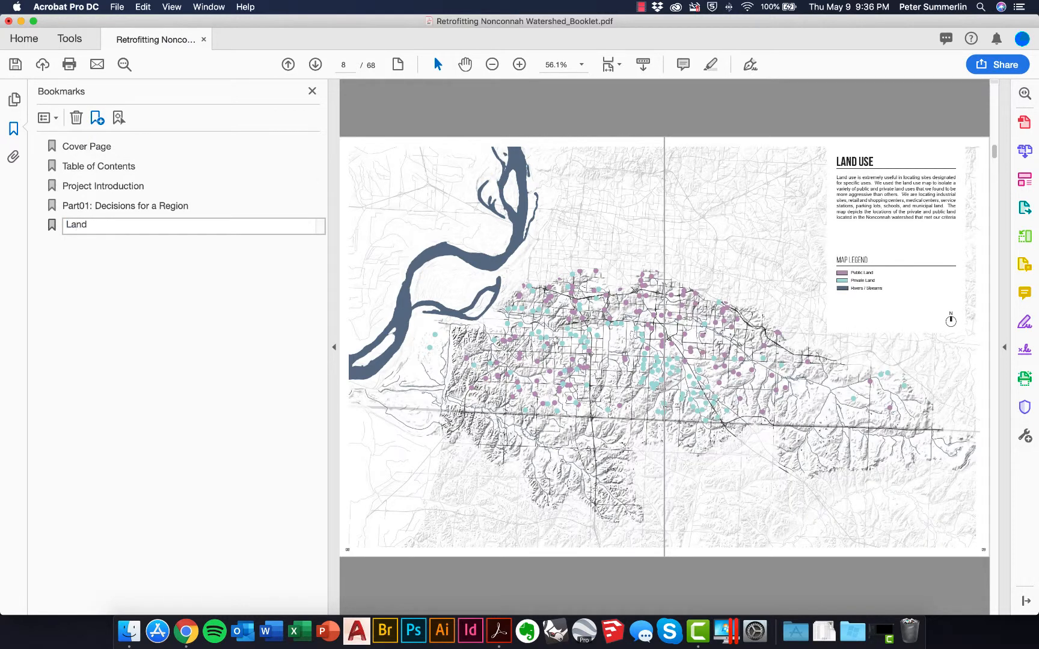
pyautogui.write(' Use')
pyautogui.press('Return')
# - Add a bookmark named "Landcover" for the land cover map spread on page 10
pyautogui.scroll(-2, 481, 95)
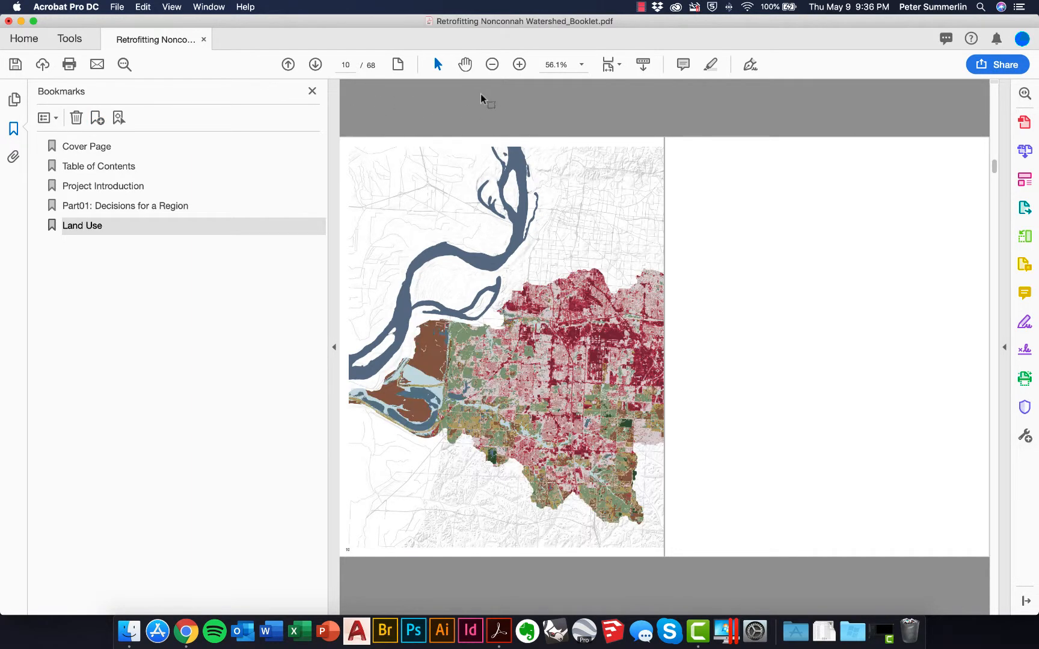
pyautogui.click(96, 120)
pyautogui.write('Lan')
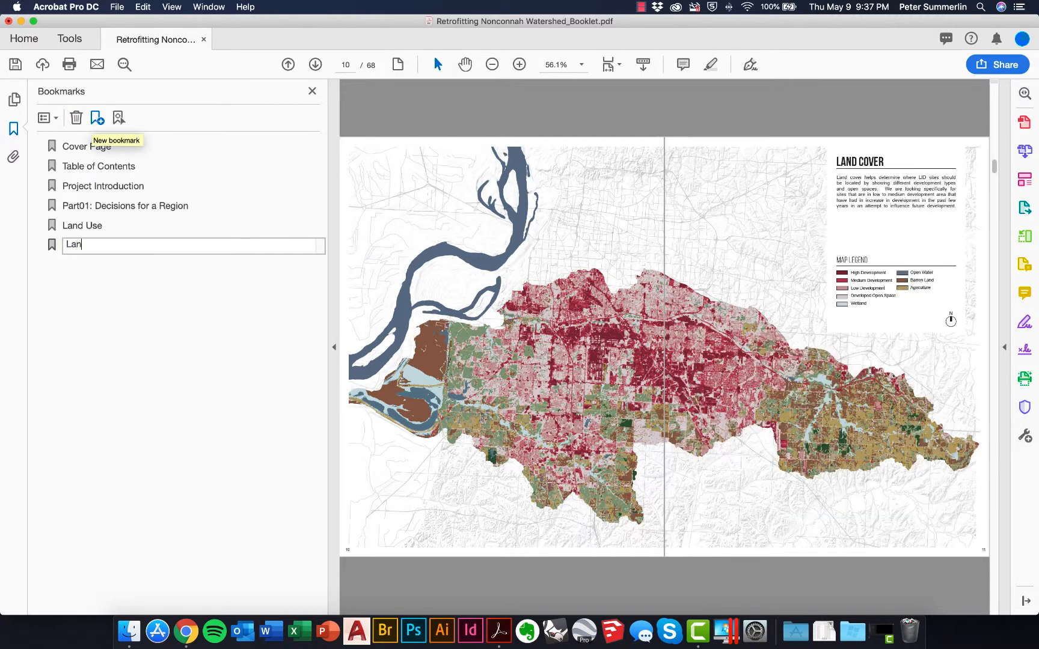
pyautogui.write('dcover')
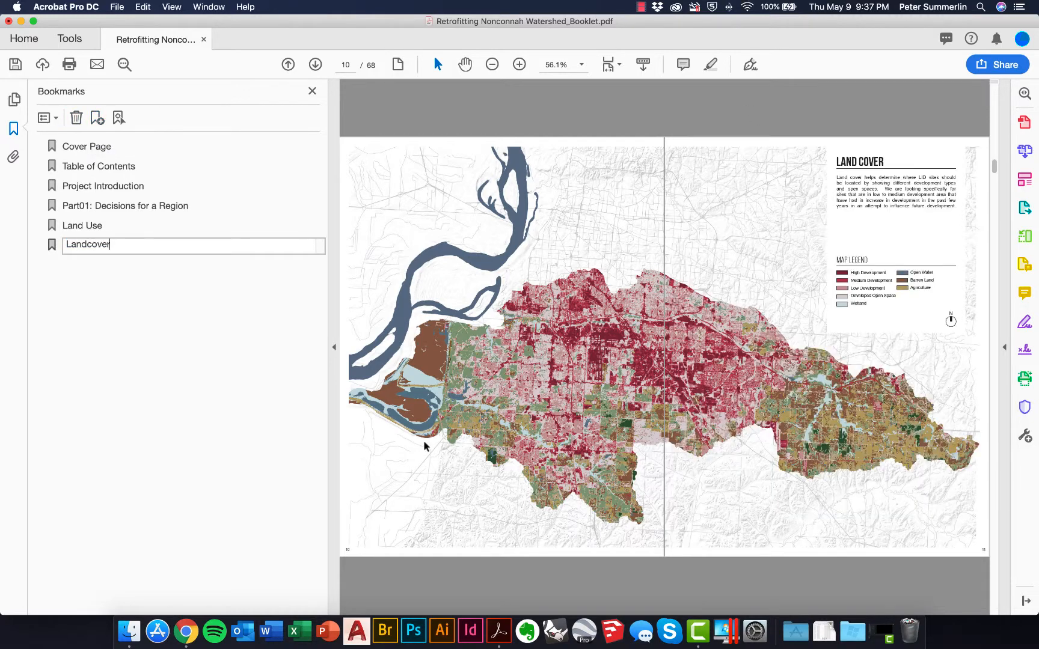
pyautogui.press('Return')
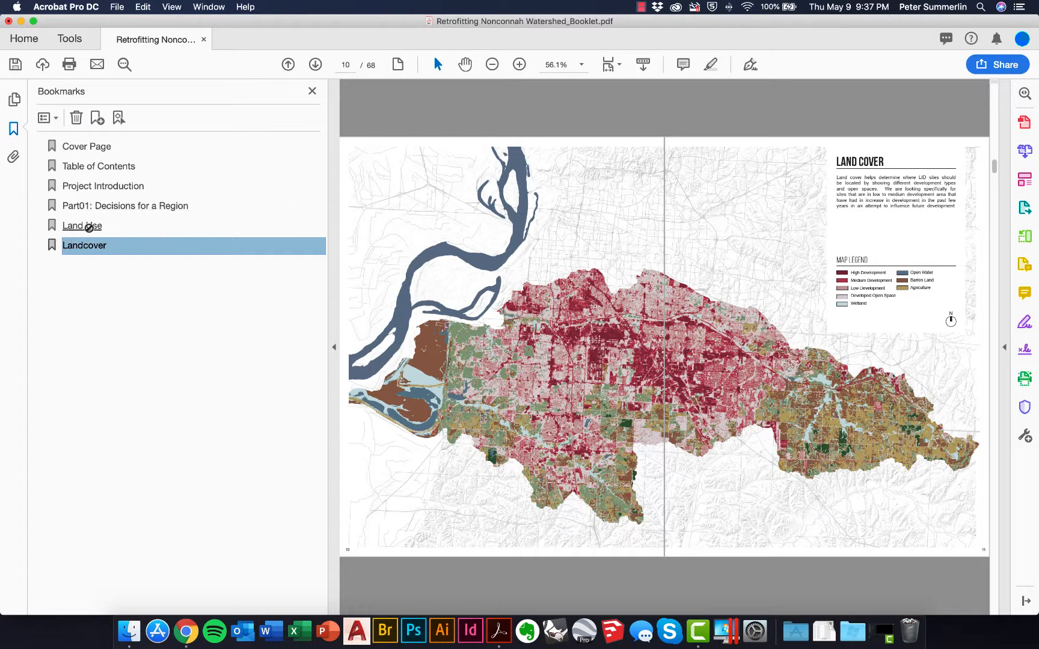
# - Nest the Land Use and Landcover bookmarks under "Part01: Decisions for a Region"
pyautogui.click(116, 228)
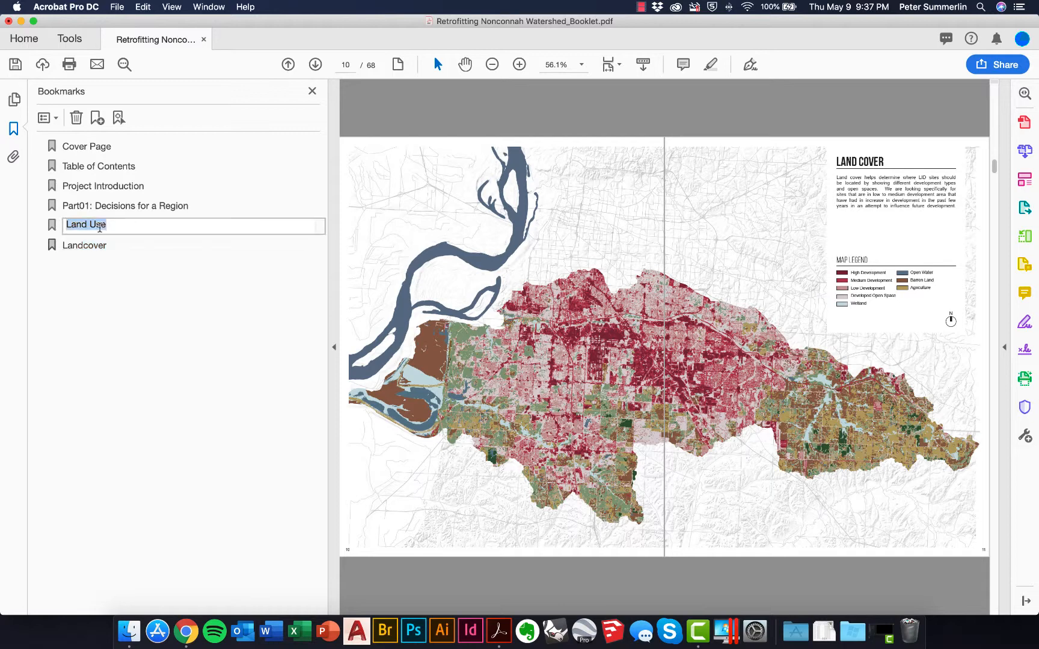
pyautogui.click(132, 246)
pyautogui.click(93, 232)
pyautogui.moveTo(93, 231); pyautogui.dragTo(126, 214)
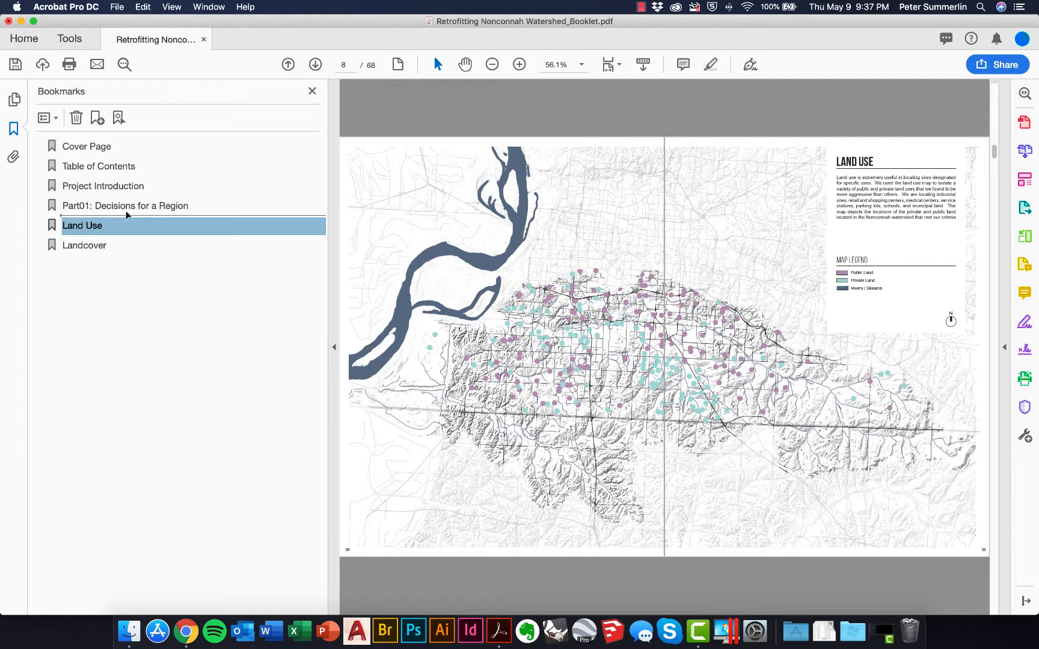
pyautogui.moveTo(129, 214); pyautogui.dragTo(96, 214)
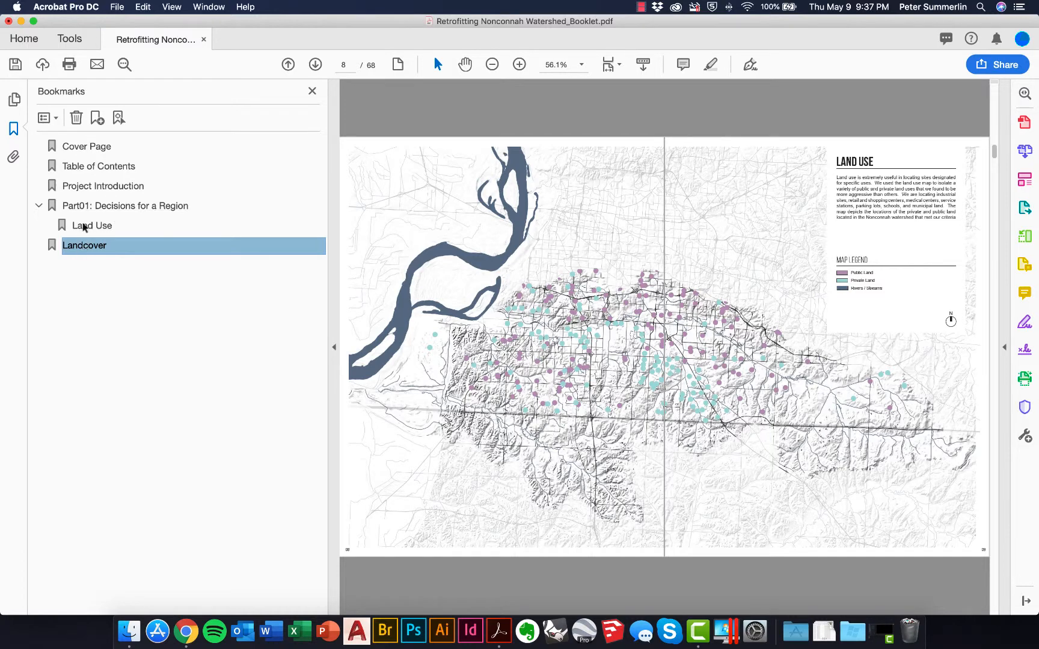
pyautogui.moveTo(78, 250)
pyautogui.mouseDown()
pyautogui.moveTo(90, 229)
pyautogui.moveTo(68, 240)
pyautogui.mouseUp()
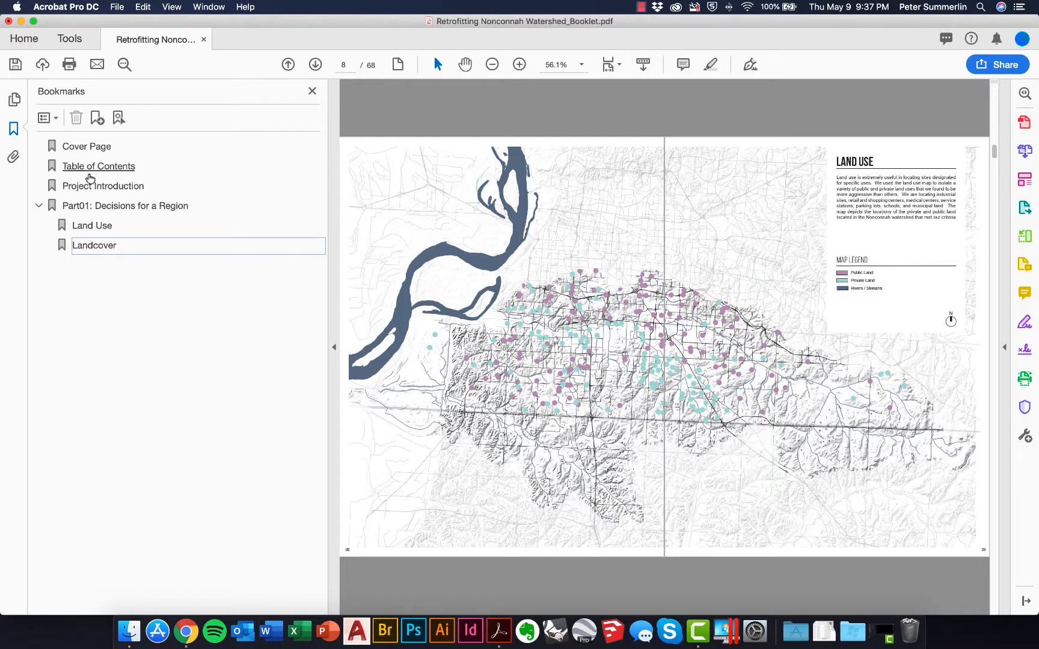
# - Check the nested bookmarks by collapsing and expanding Part01 and jumping to Cover Page, Table of Contents, Part01 and Land Use
pyautogui.click(39, 206)
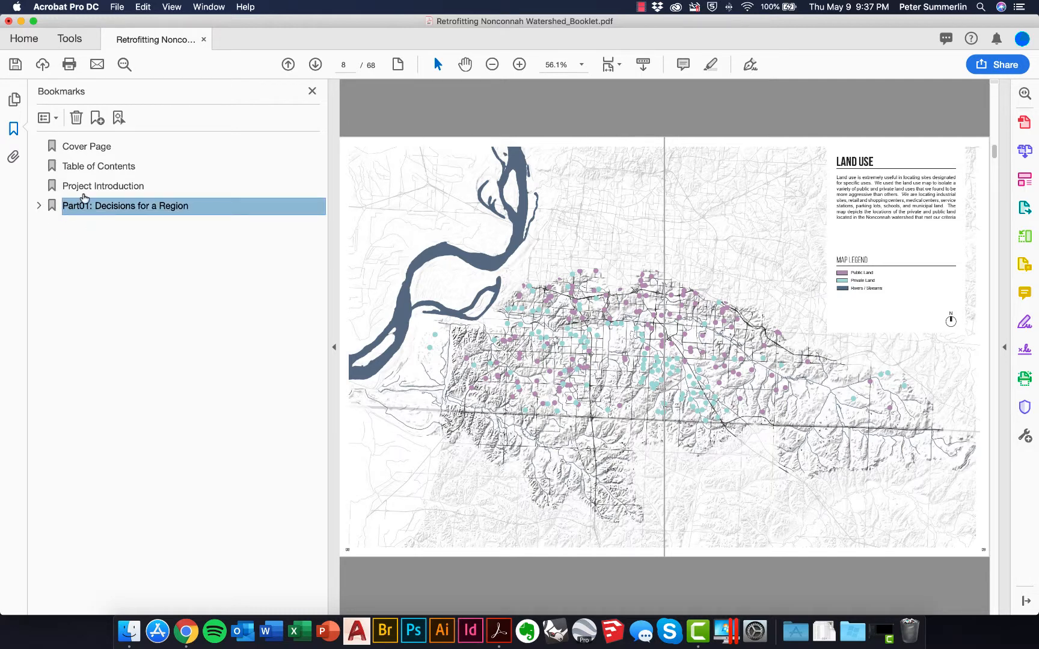
pyautogui.click(83, 149)
pyautogui.click(92, 168)
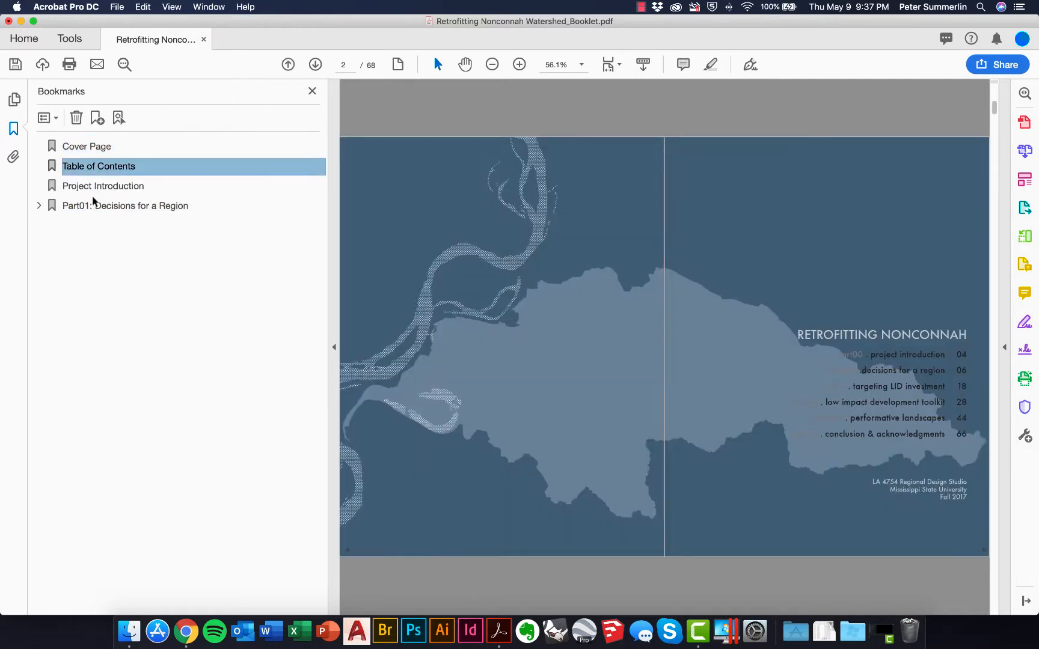
pyautogui.click(95, 208)
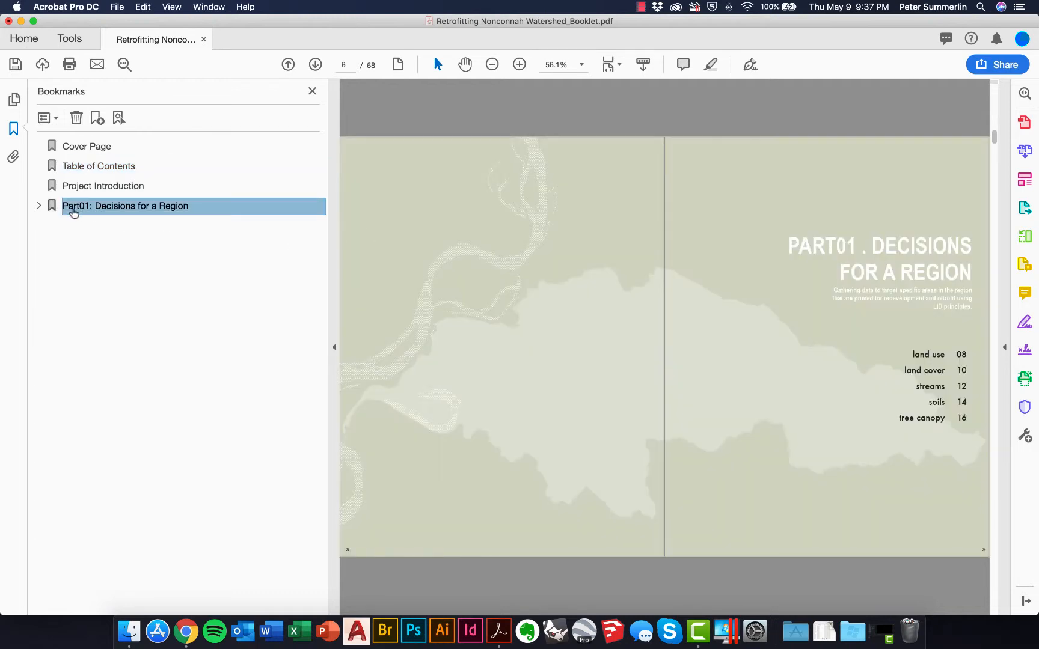
pyautogui.click(39, 205)
pyautogui.click(82, 229)
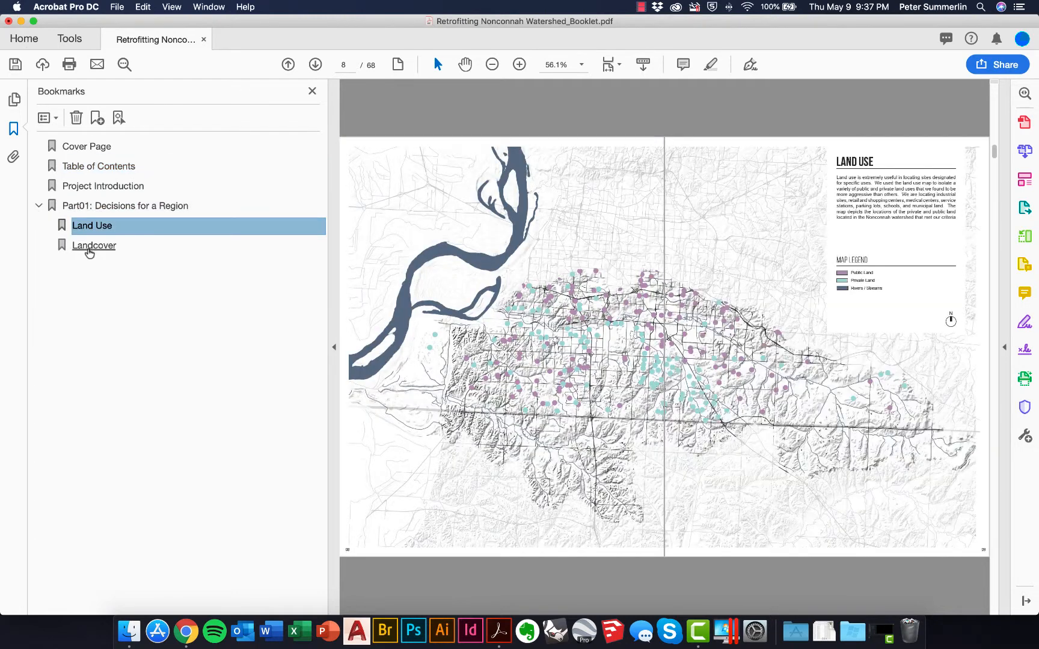
# - Go to the Landcover bookmark's page, and collapse the "Part01: Decisions for a Region" bookmark
pyautogui.click(90, 246)
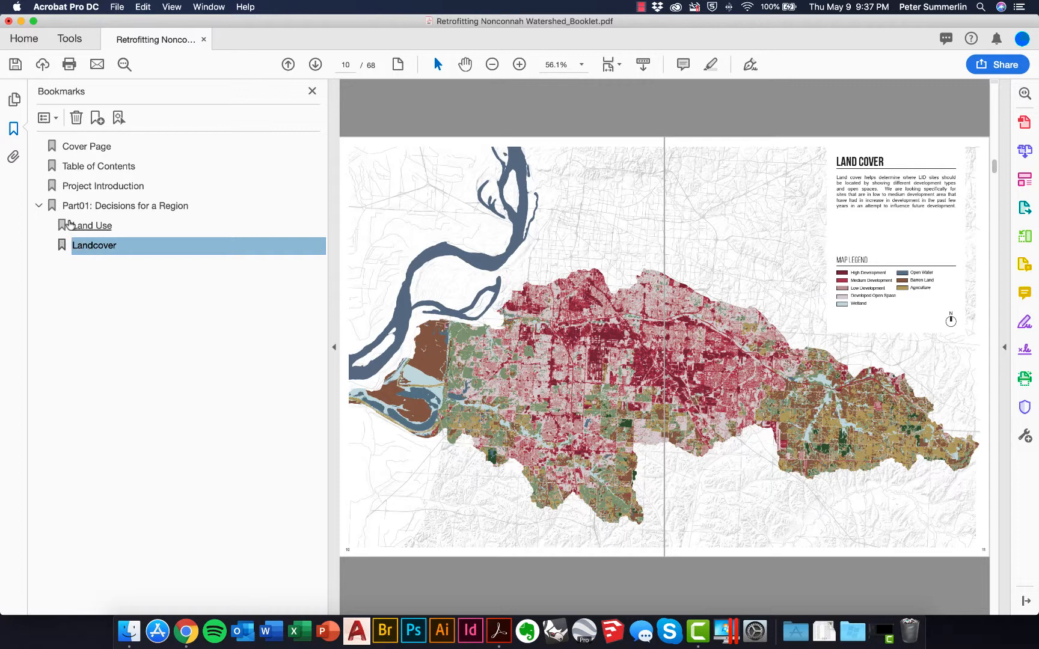
pyautogui.click(39, 206)
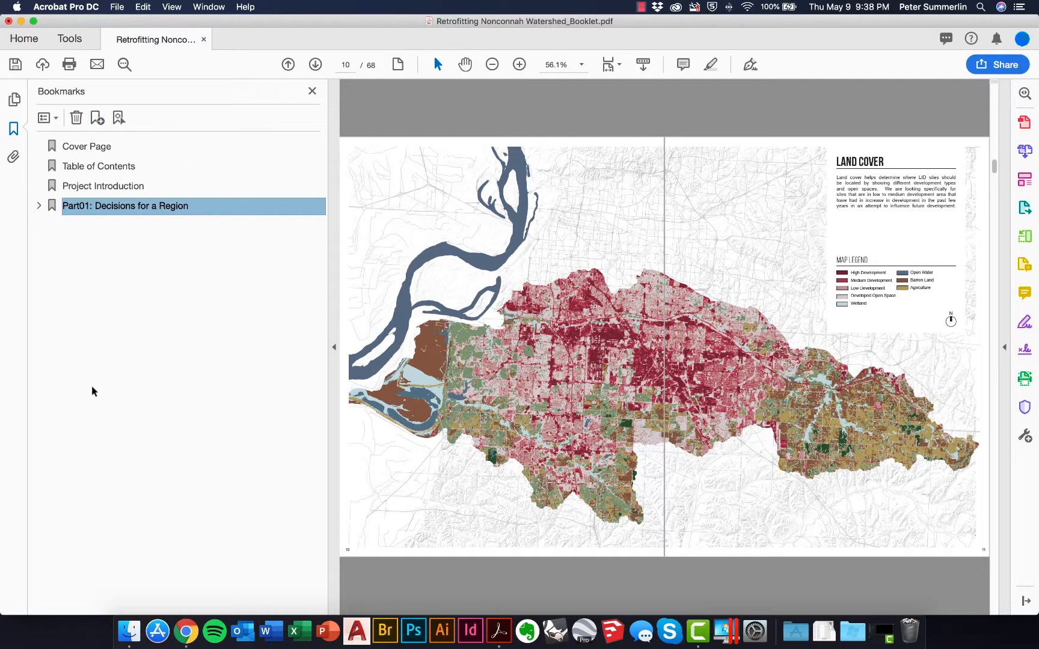
# - Set the document's initial view to show the Bookmarks Panel and Page when the PDF opens
pyautogui.click(120, 7)
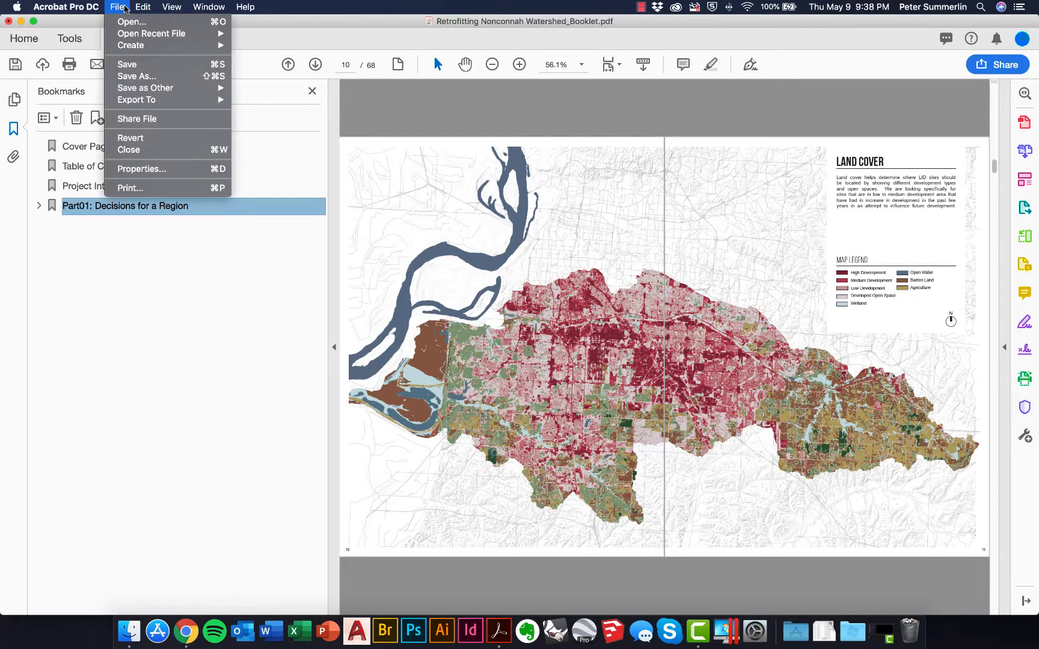
pyautogui.click(153, 170)
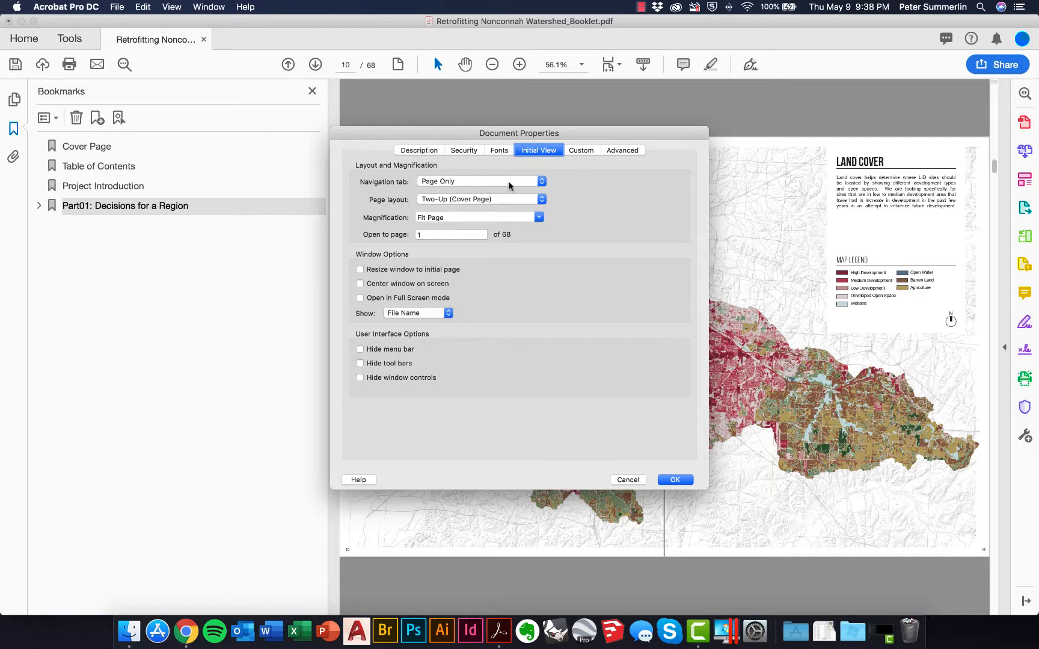
pyautogui.click(541, 181)
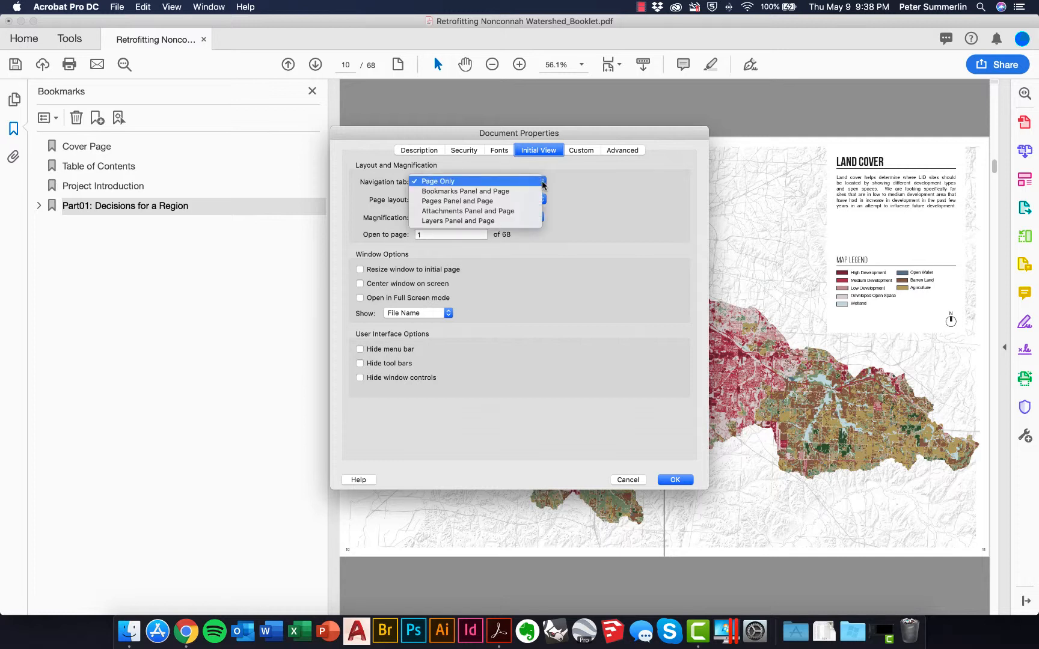
pyautogui.click(474, 193)
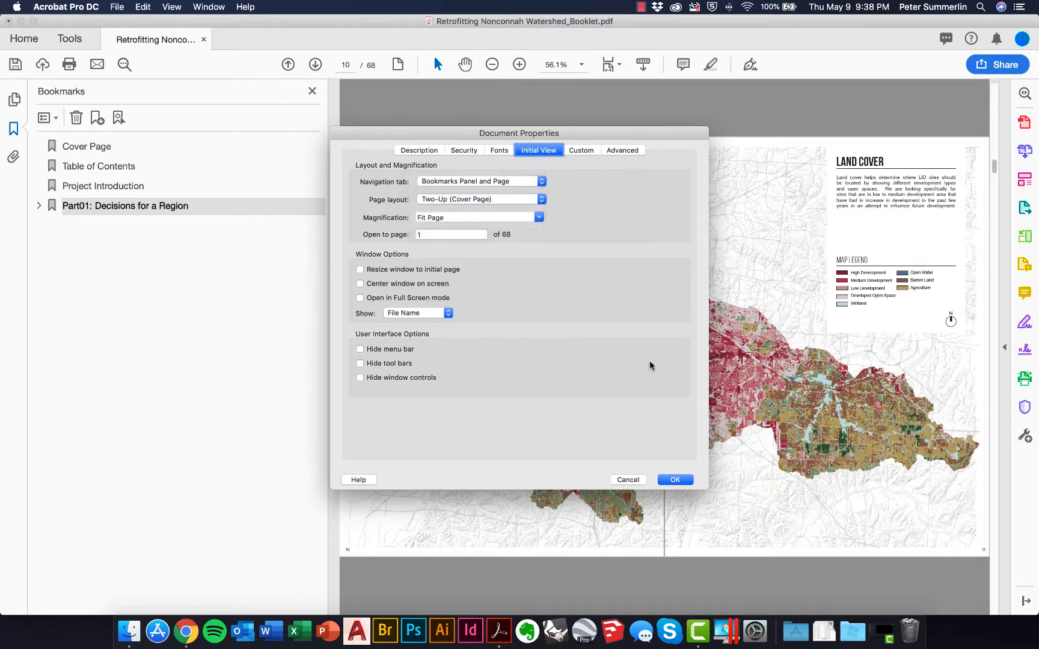
pyautogui.click(675, 481)
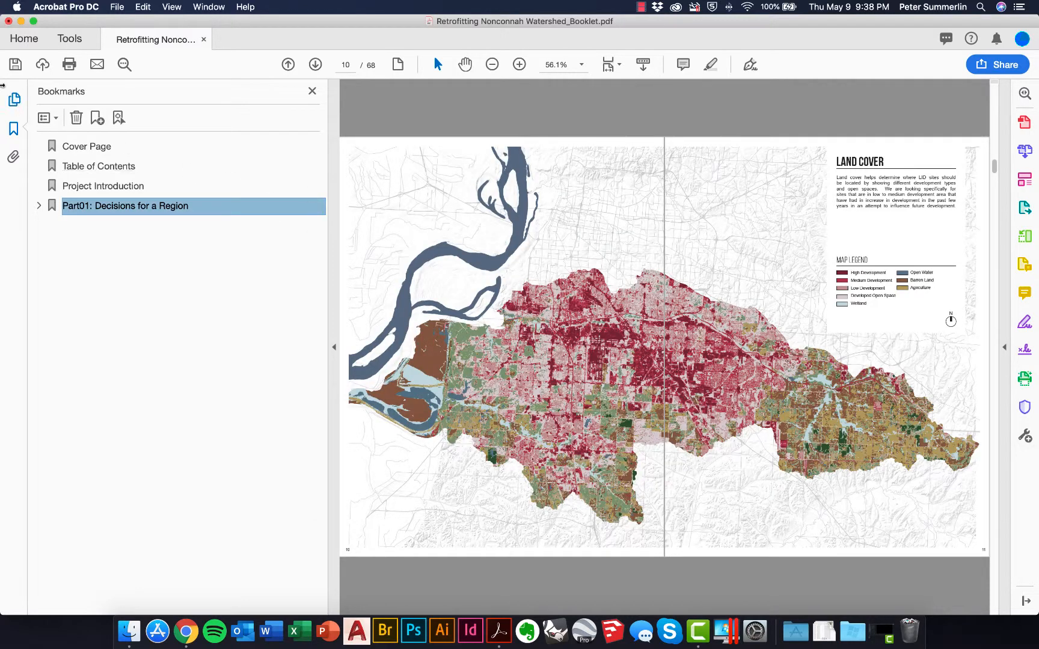
# - Save and close the booklet PDF, and reopen it to load its new initial view
pyautogui.click(15, 66)
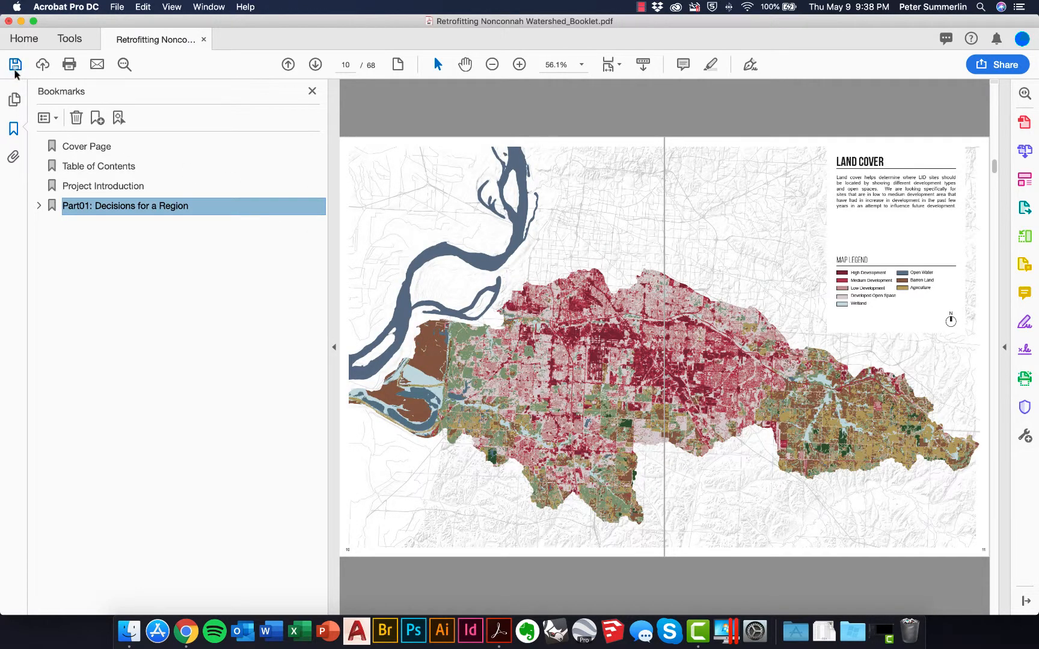
pyautogui.click(9, 21)
pyautogui.doubleClick(234, 90)
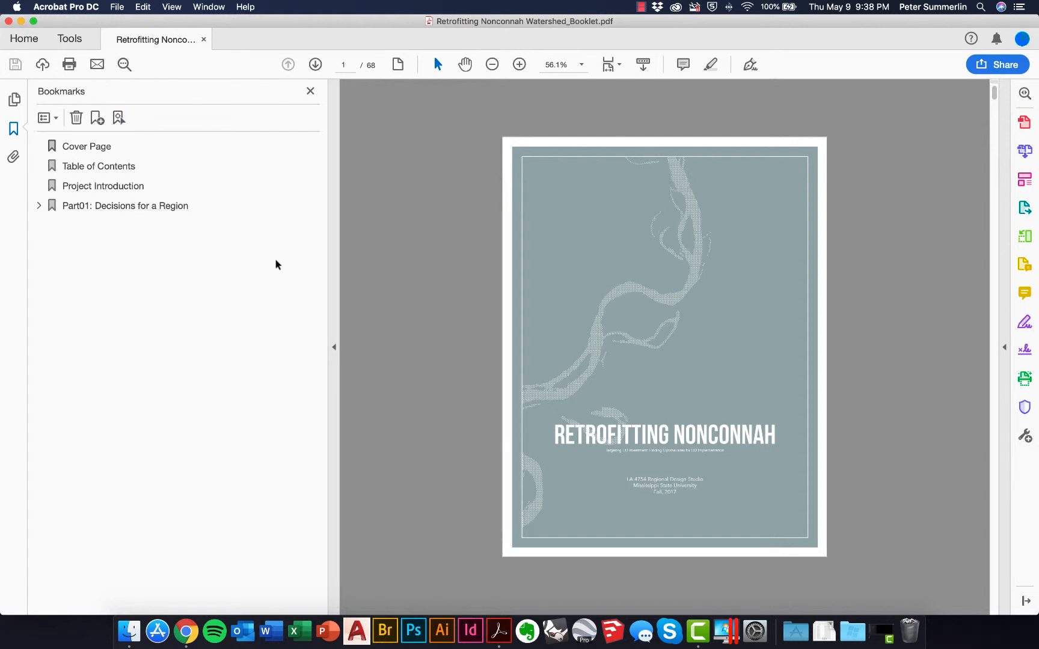
# - Test the bookmarks in the reopened booklet by jumping to Table of Contents and Project Introduction
pyautogui.click(106, 168)
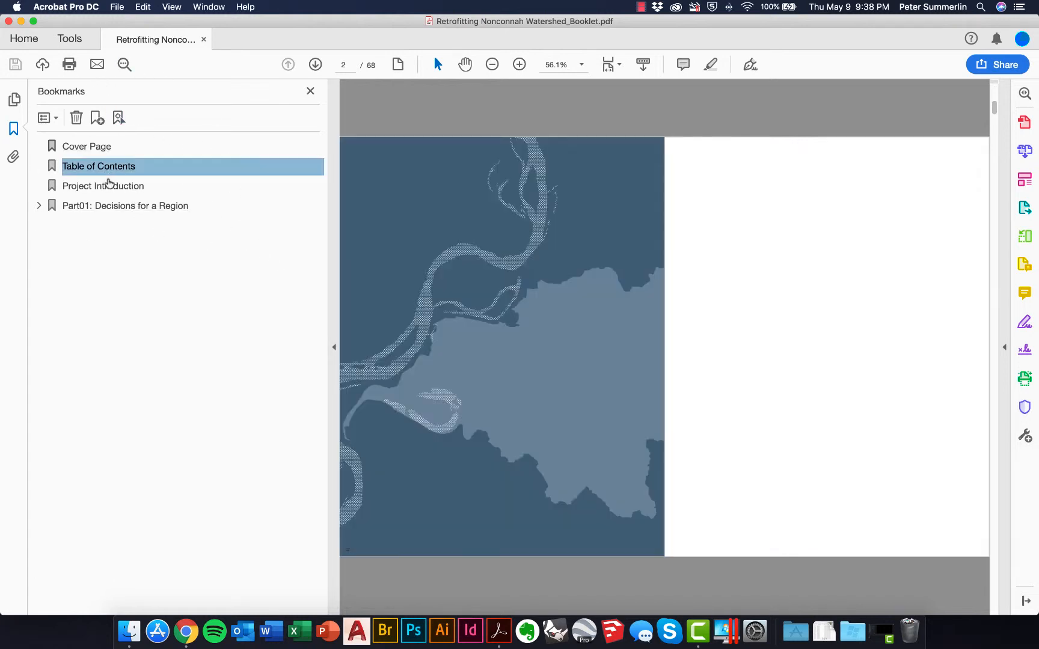
pyautogui.click(109, 187)
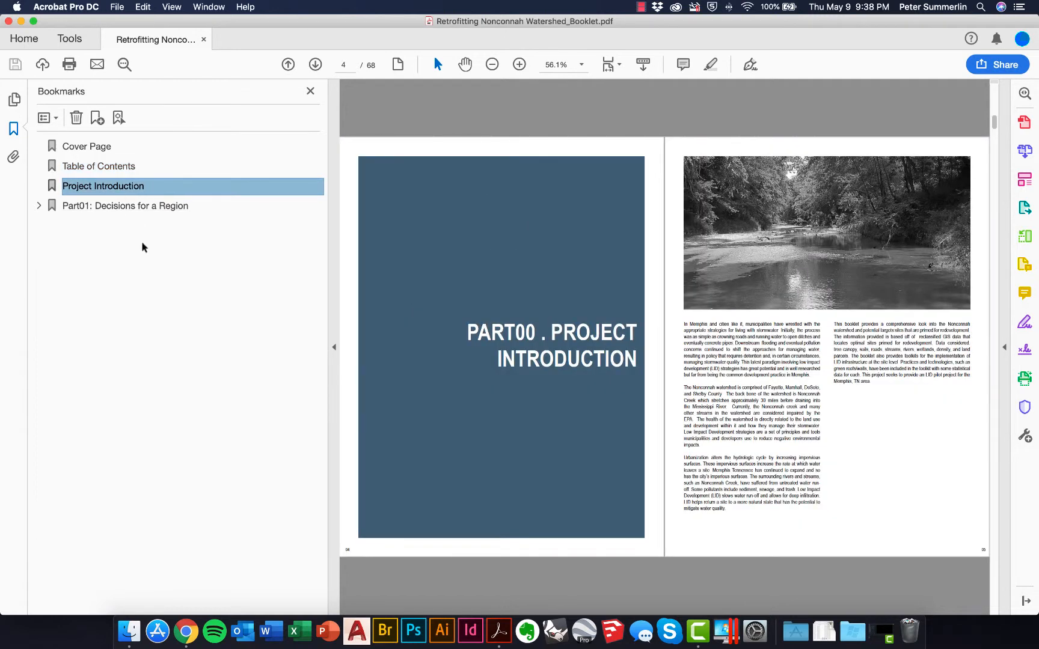